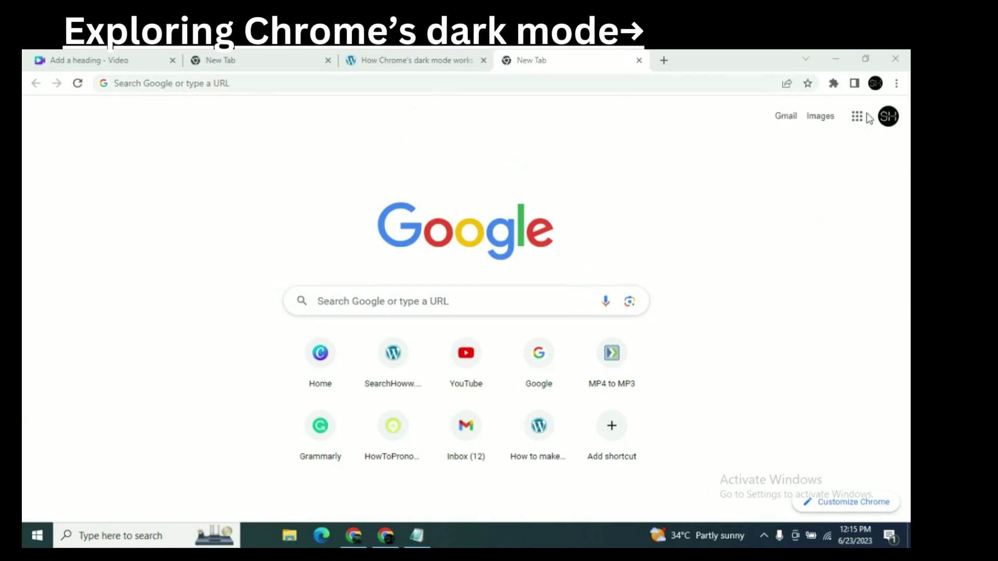
Step: Go to the Appearance page of Chrome's Settings from the three-dot menu
{"action": "left_click", "coordinate": [897, 85]}
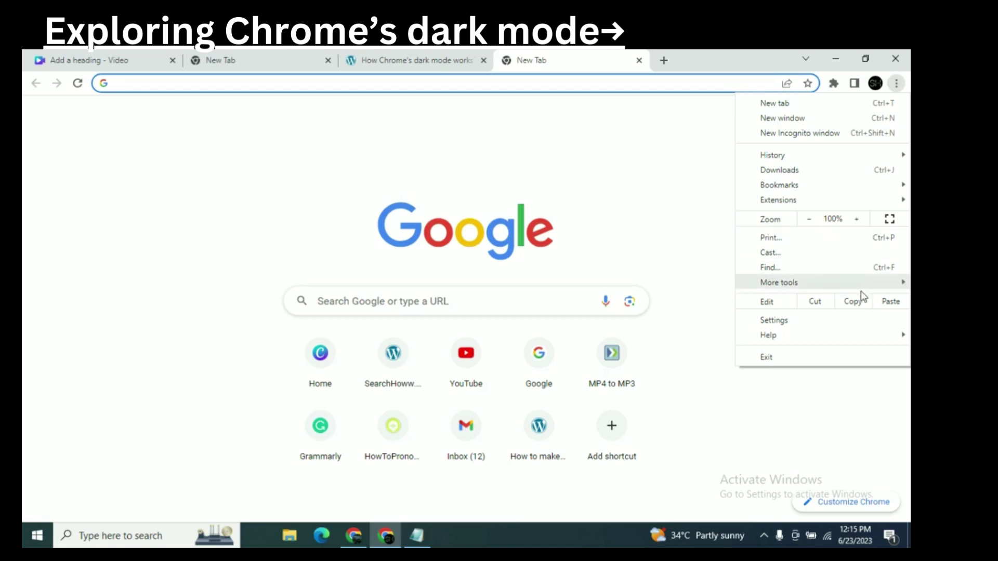
{"action": "left_click", "coordinate": [856, 314]}
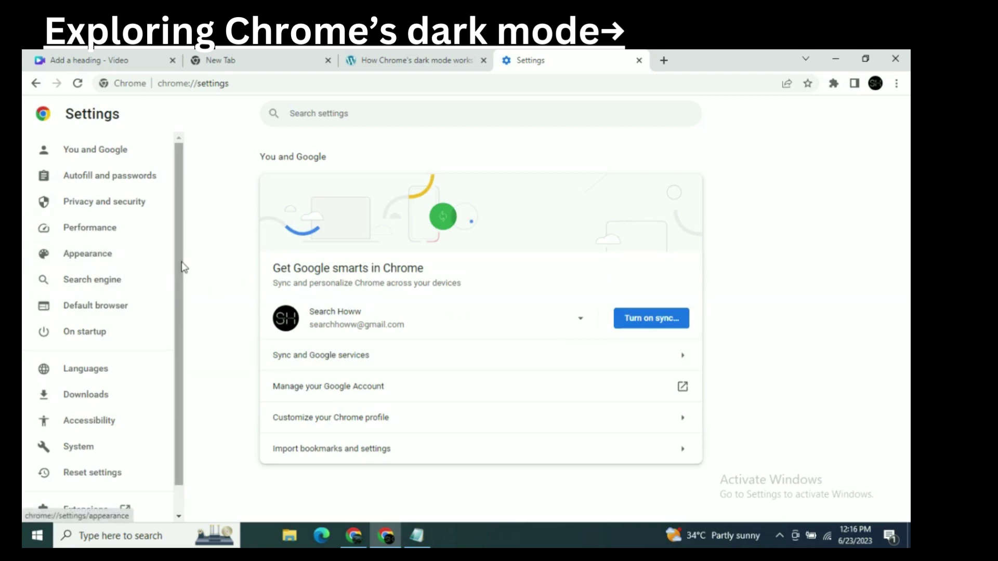
{"action": "left_click_drag", "start_coordinate": [181, 266], "coordinate": [181, 290]}
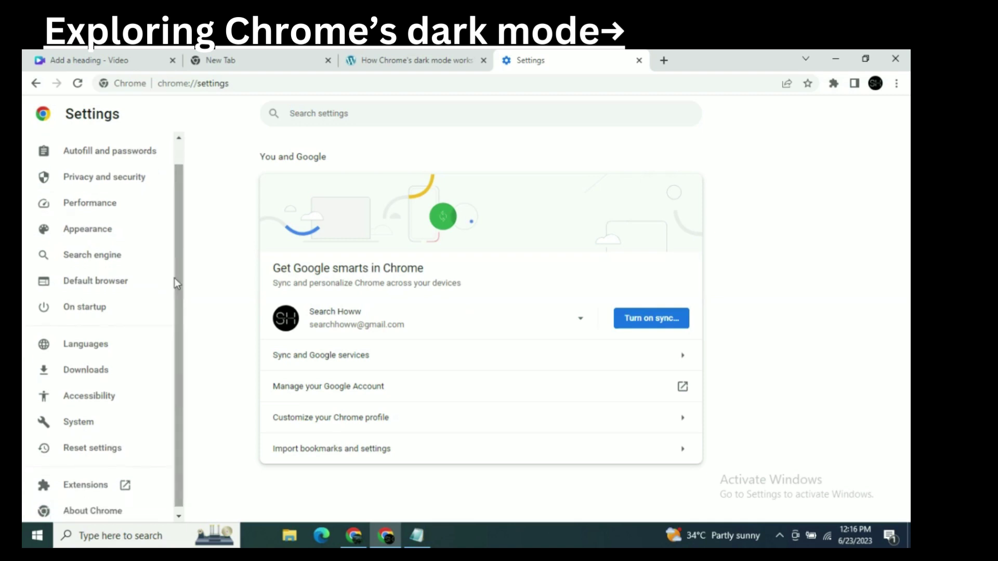
{"action": "left_click", "coordinate": [118, 230]}
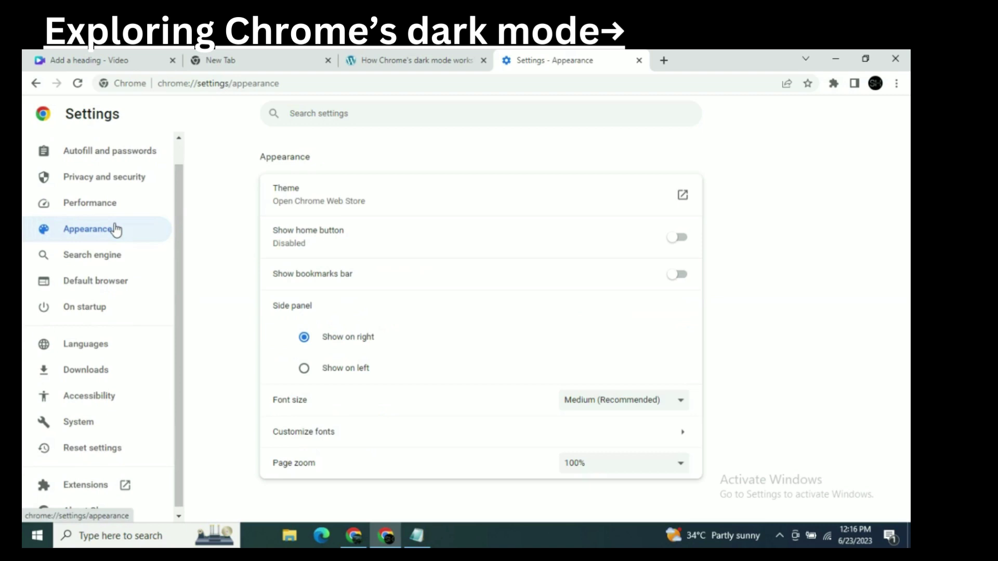
Step: Follow Theme to the Chrome Web Store and open the 'Dark Theme for Google Chrome' page
{"action": "left_click", "coordinate": [302, 202]}
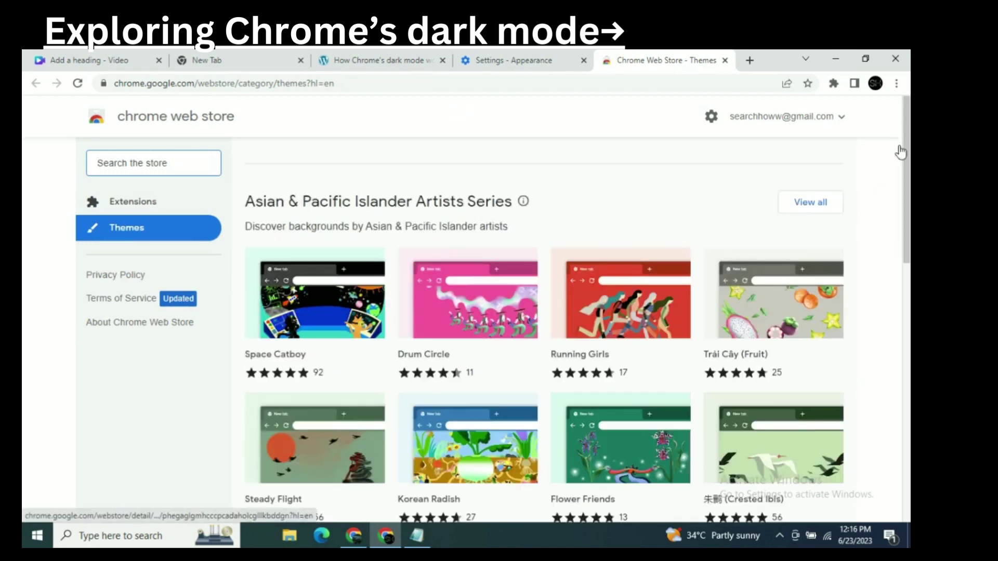
{"action": "left_click_drag", "start_coordinate": [905, 158], "coordinate": [906, 272]}
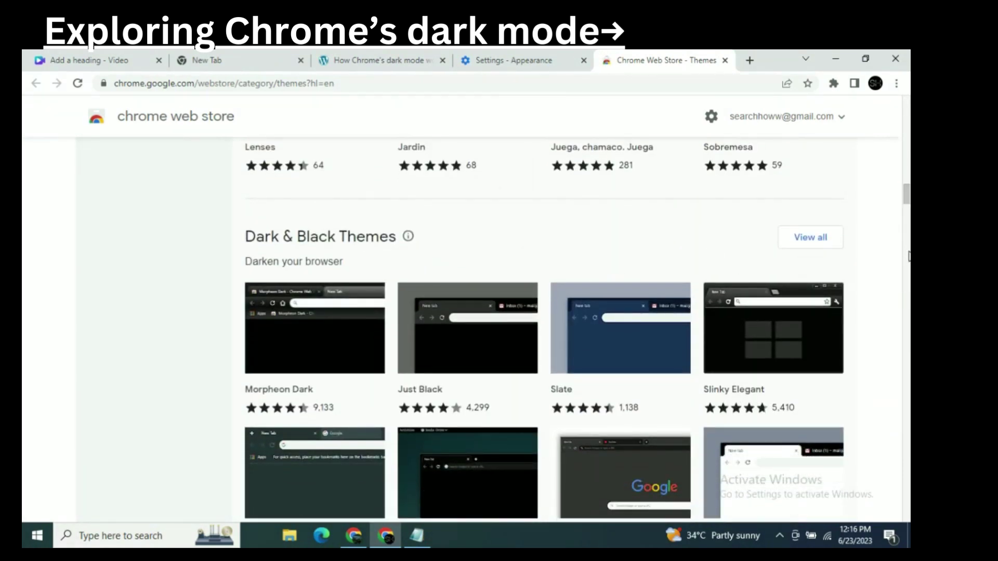
{"action": "left_click_drag", "start_coordinate": [906, 193], "coordinate": [906, 205]}
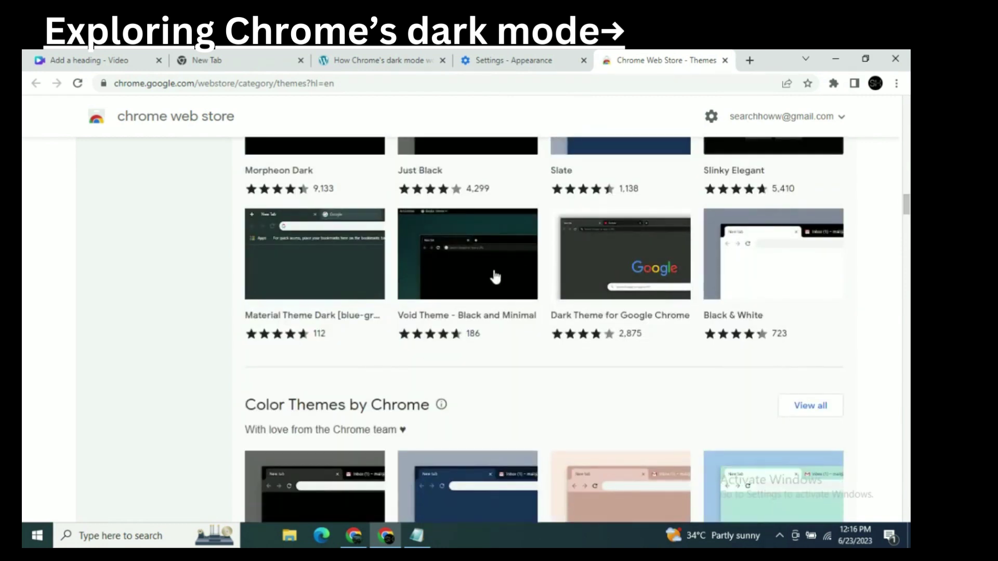
{"action": "left_click", "coordinate": [624, 265]}
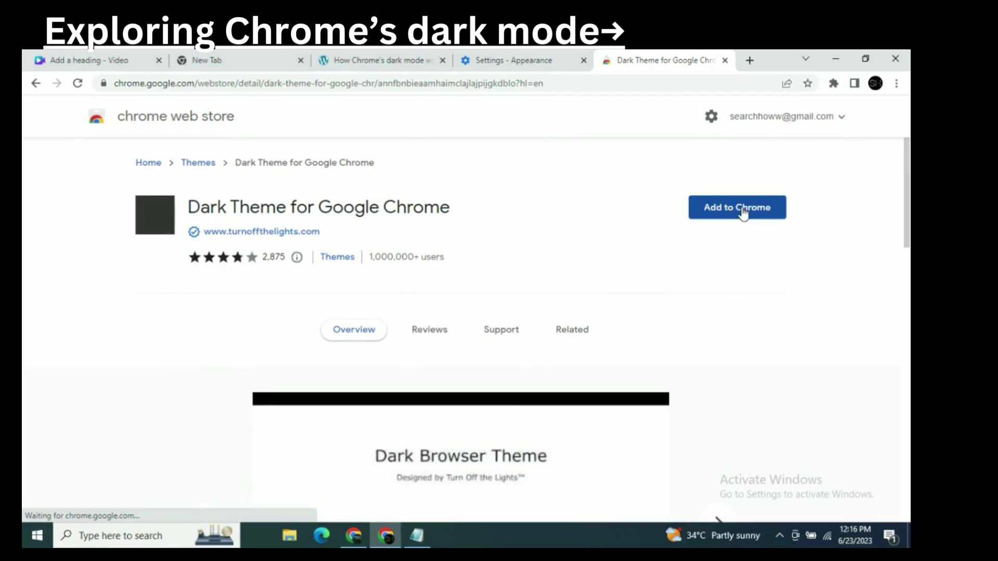
Step: Add 'Dark Theme for Google Chrome', then check the settings, article and new tab pages
{"action": "left_click", "coordinate": [741, 212]}
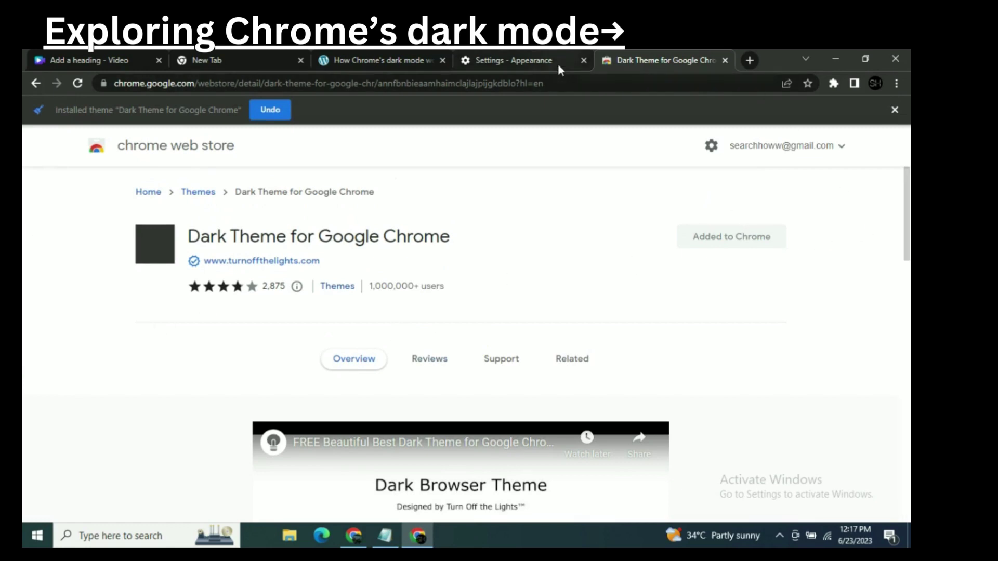
{"action": "left_click", "coordinate": [540, 62]}
{"action": "left_click", "coordinate": [415, 61]}
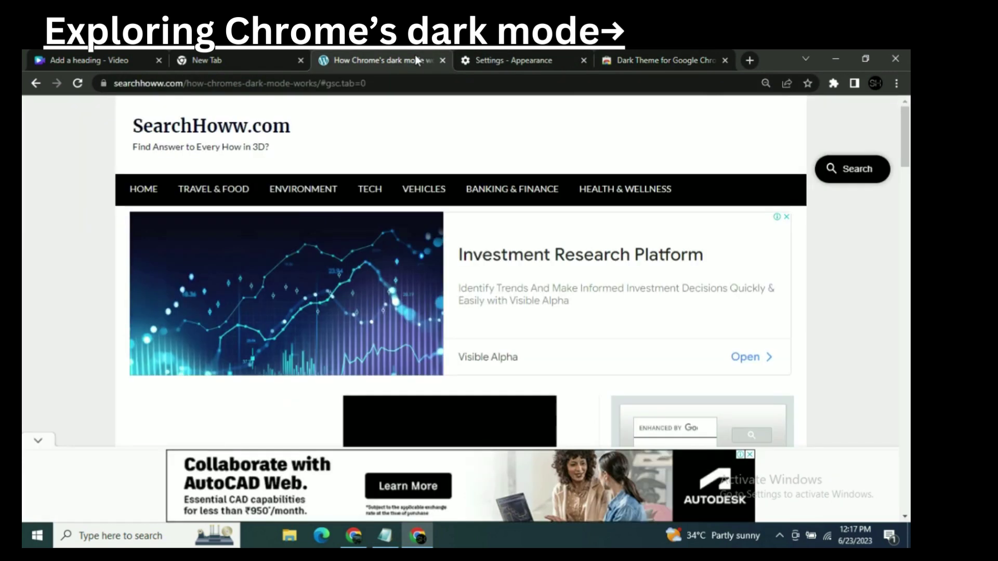
{"action": "left_click", "coordinate": [230, 60]}
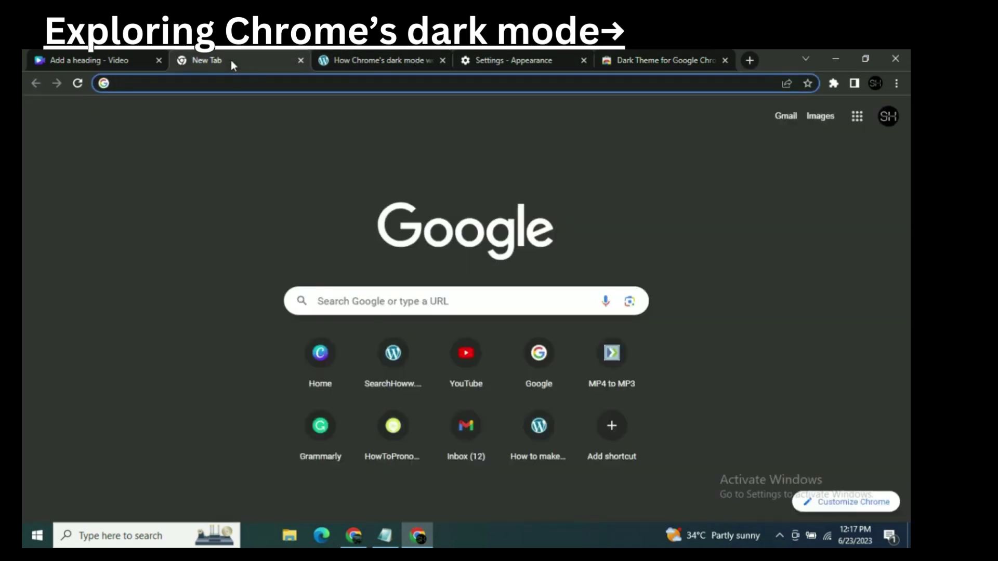